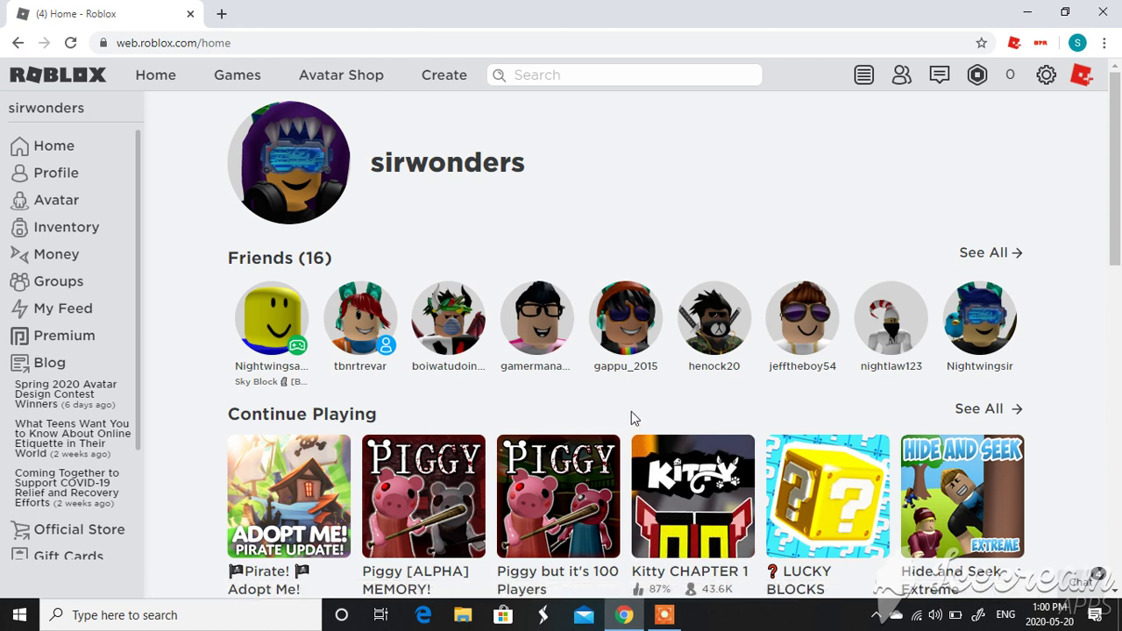
Open the Avatar Editor from the left sidebar on the Roblox home page
left_click(67, 206)
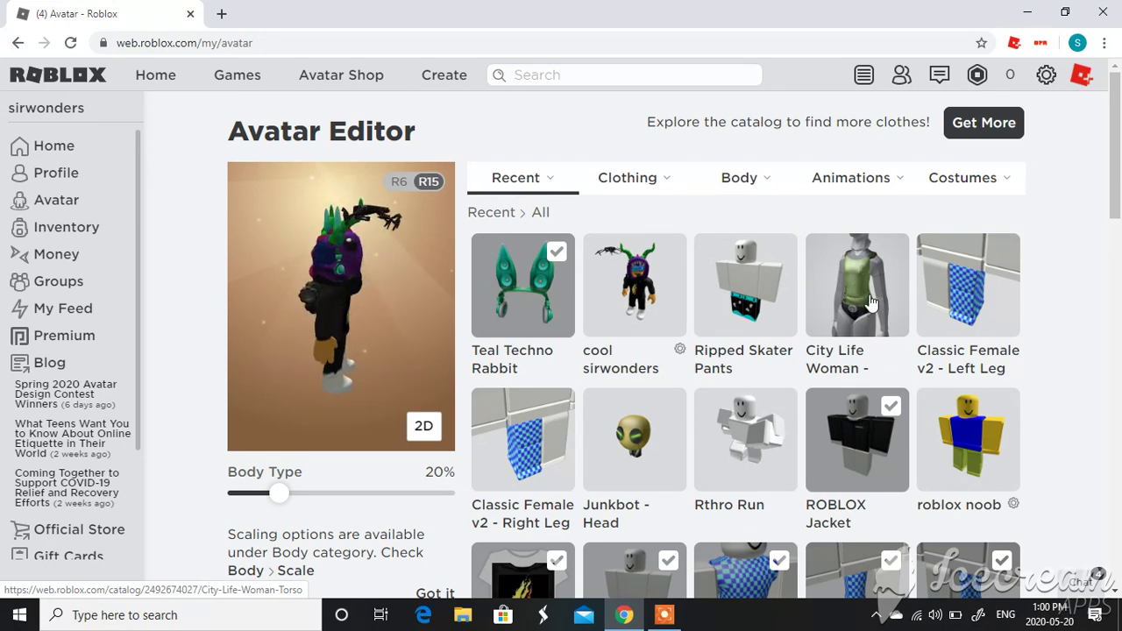
Equip the City Life Woman torso and Classic Female v2 legs from Recent items
left_click(868, 303)
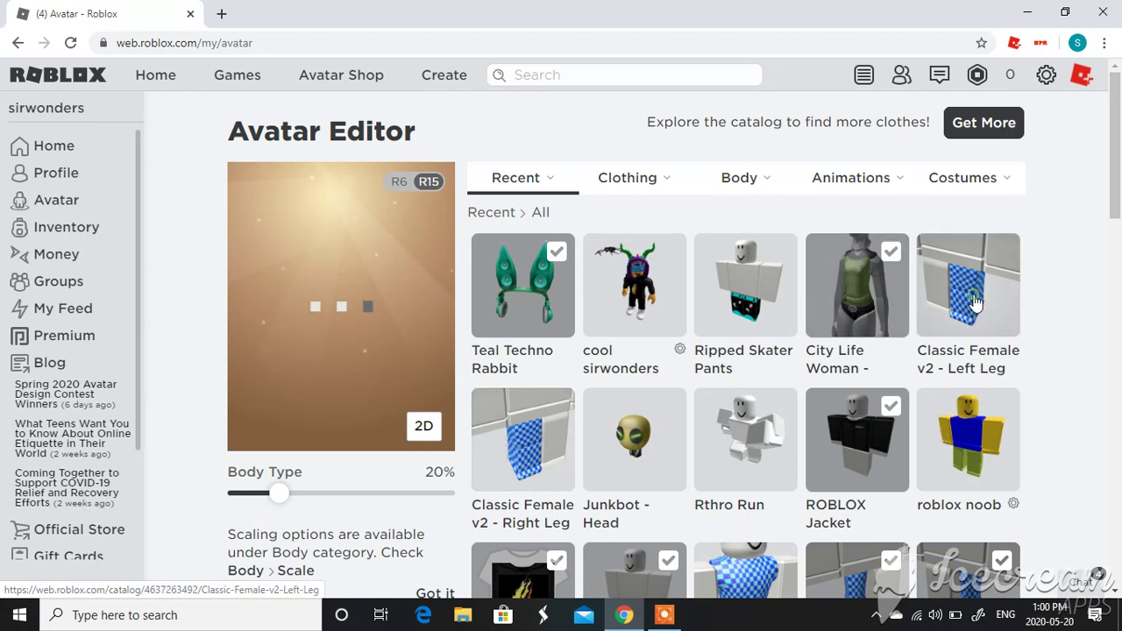
left_click(500, 445)
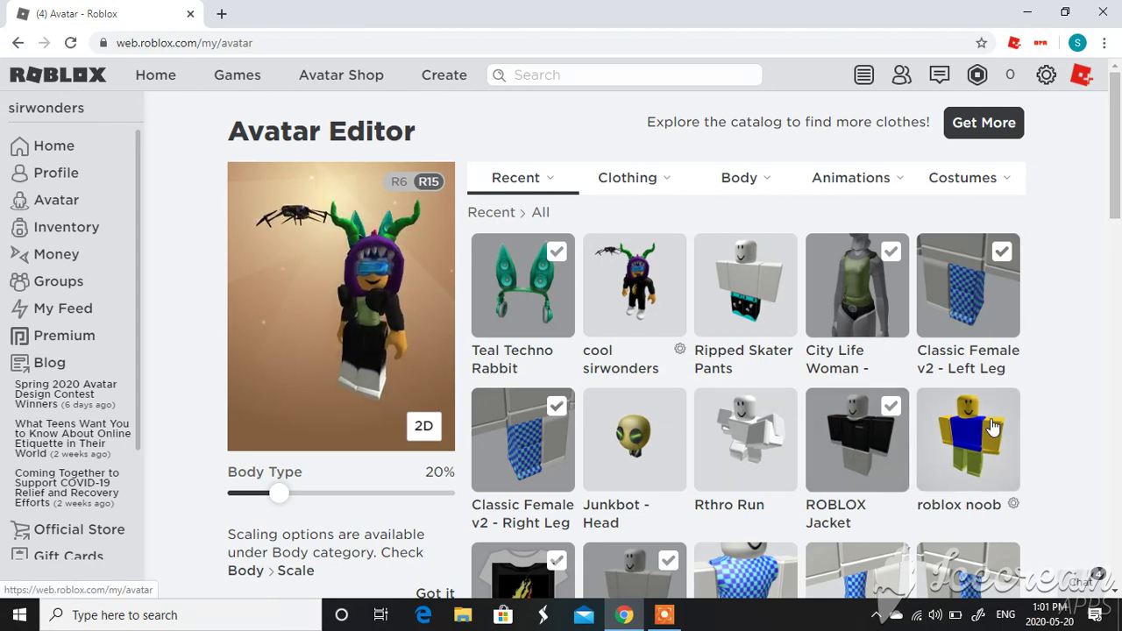
Wear the roblox noob costume, re-add the City Life Woman torso, and equip the Classic Female v2 left leg
left_click(978, 450)
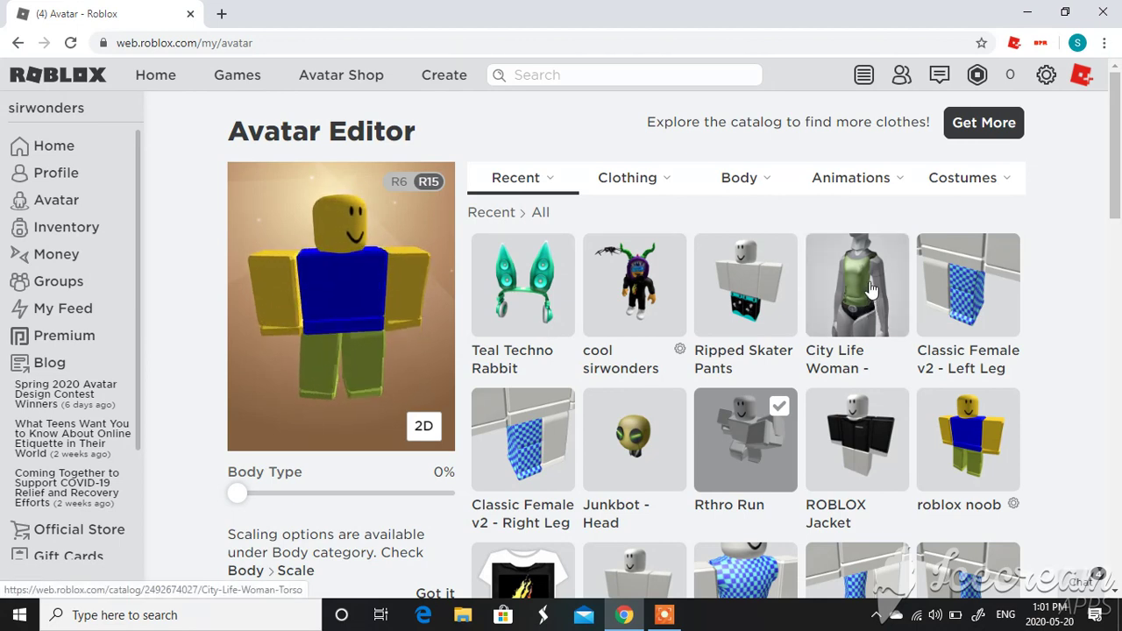
left_click(870, 289)
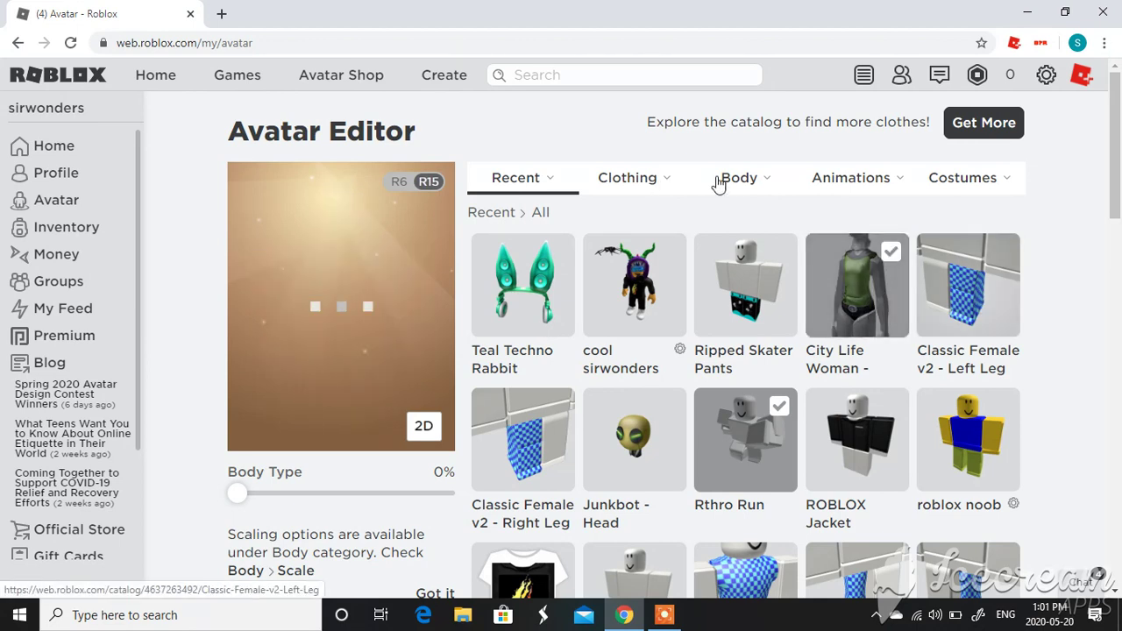
mouse_move(756, 182)
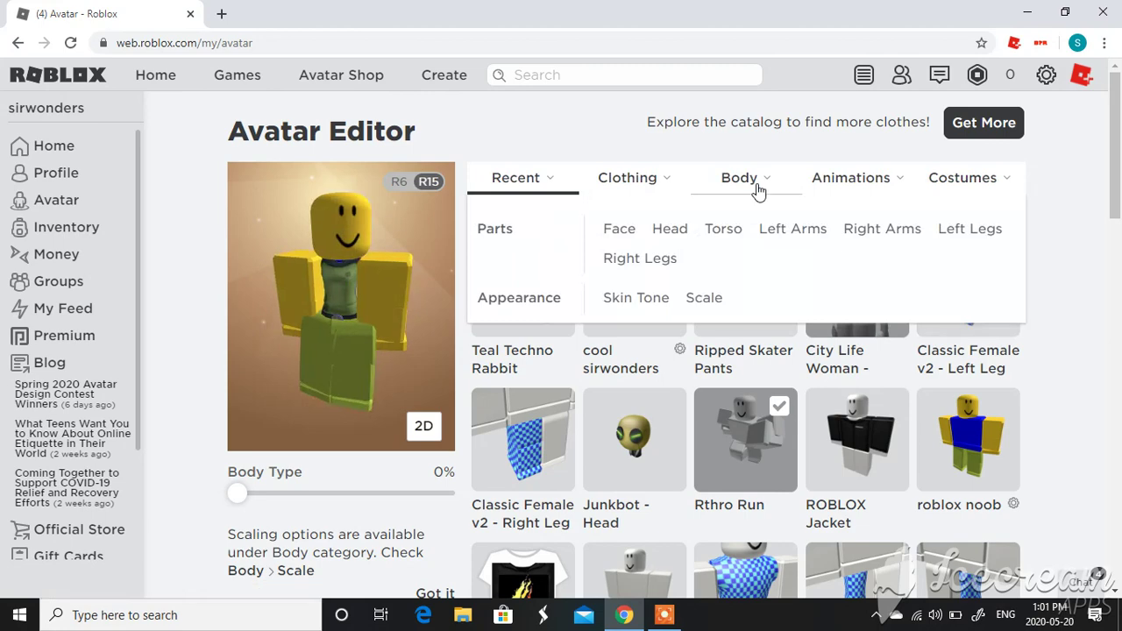
left_click(949, 230)
scroll(789, 371, "down", 2)
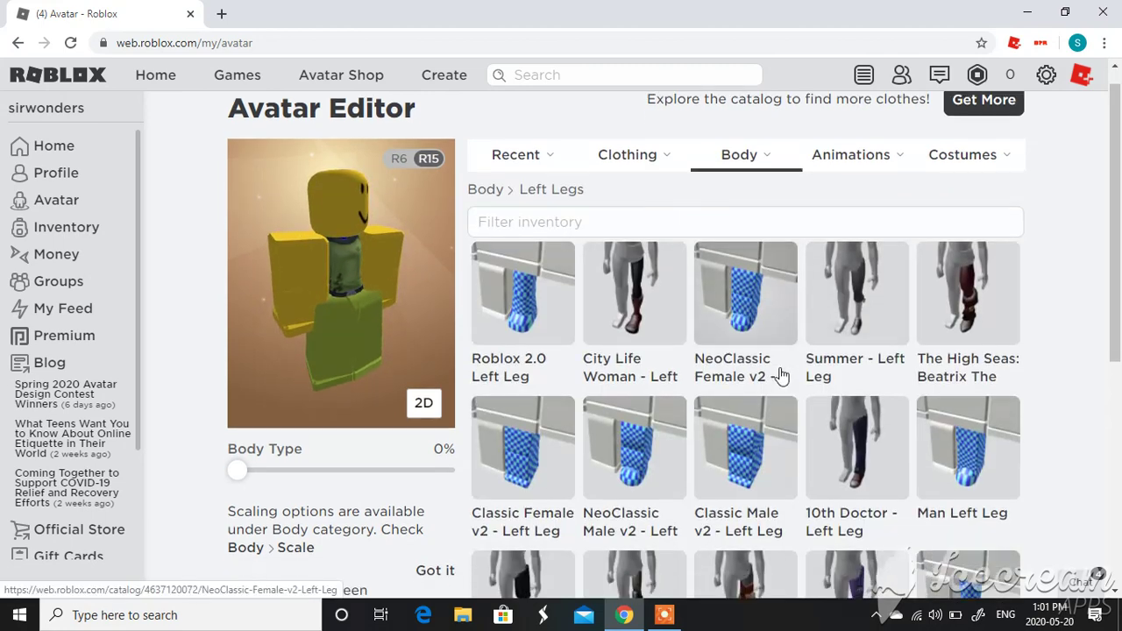
left_click(519, 314)
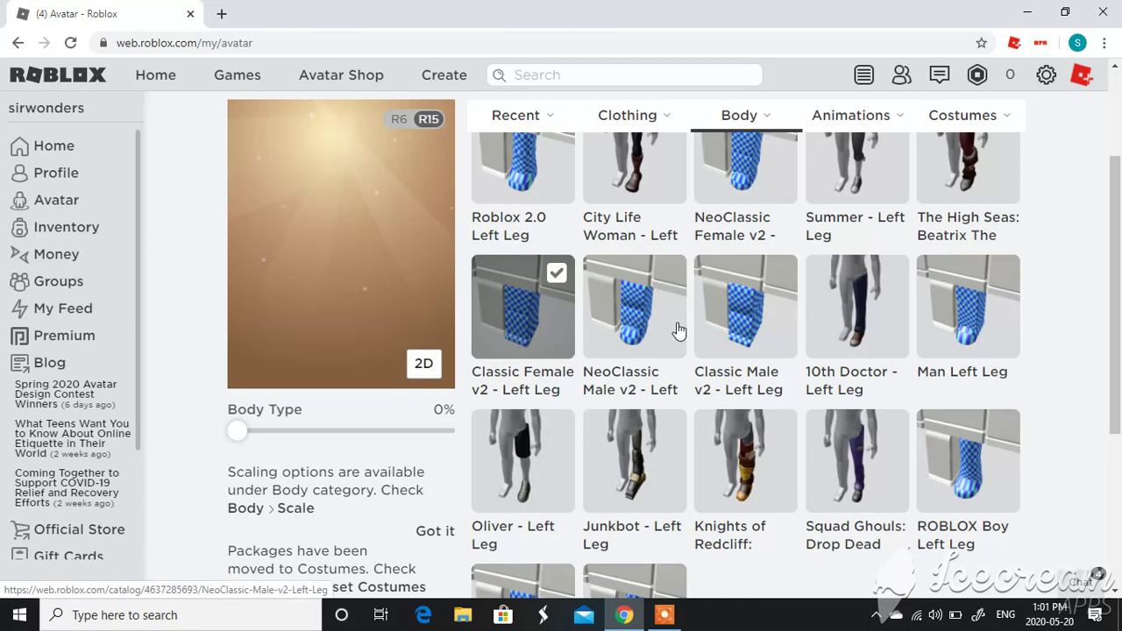
Equip the Classic Female v2 right leg and check the avatar from the side
scroll(785, 336, "up", 2)
mouse_move(948, 201)
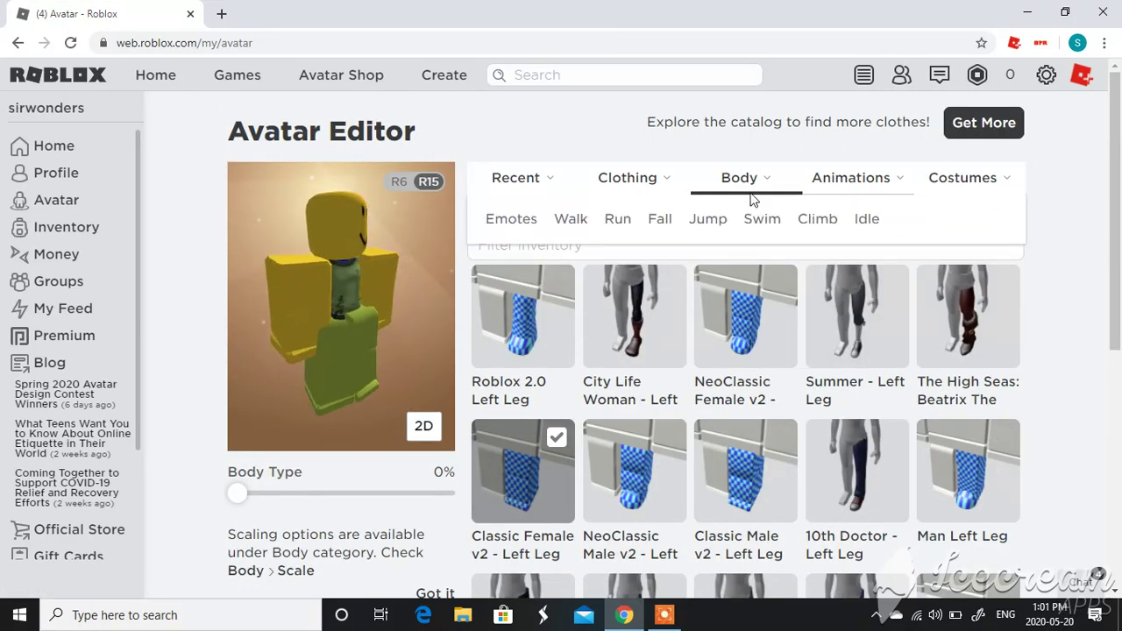
mouse_move(746, 200)
left_click(640, 258)
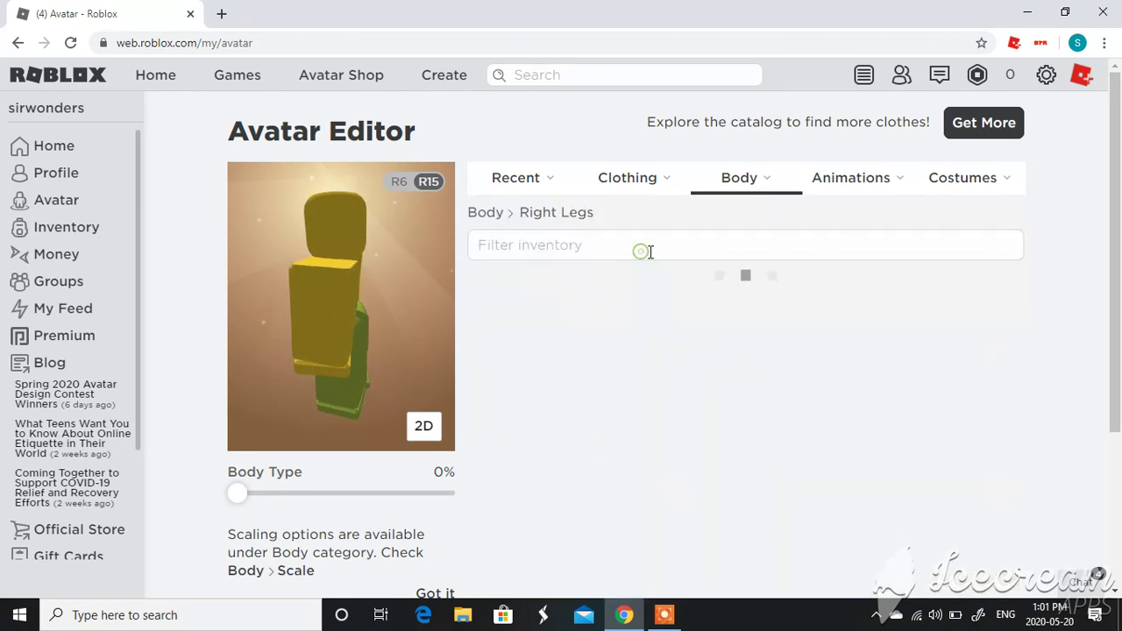
scroll(780, 460, "down", 2)
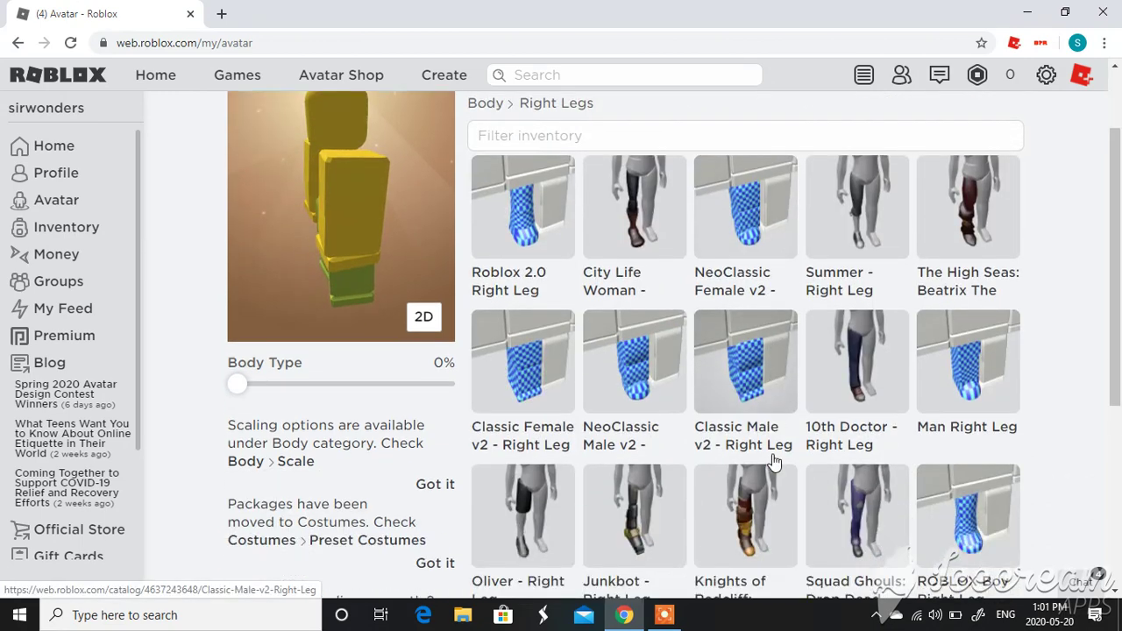
left_click(522, 311)
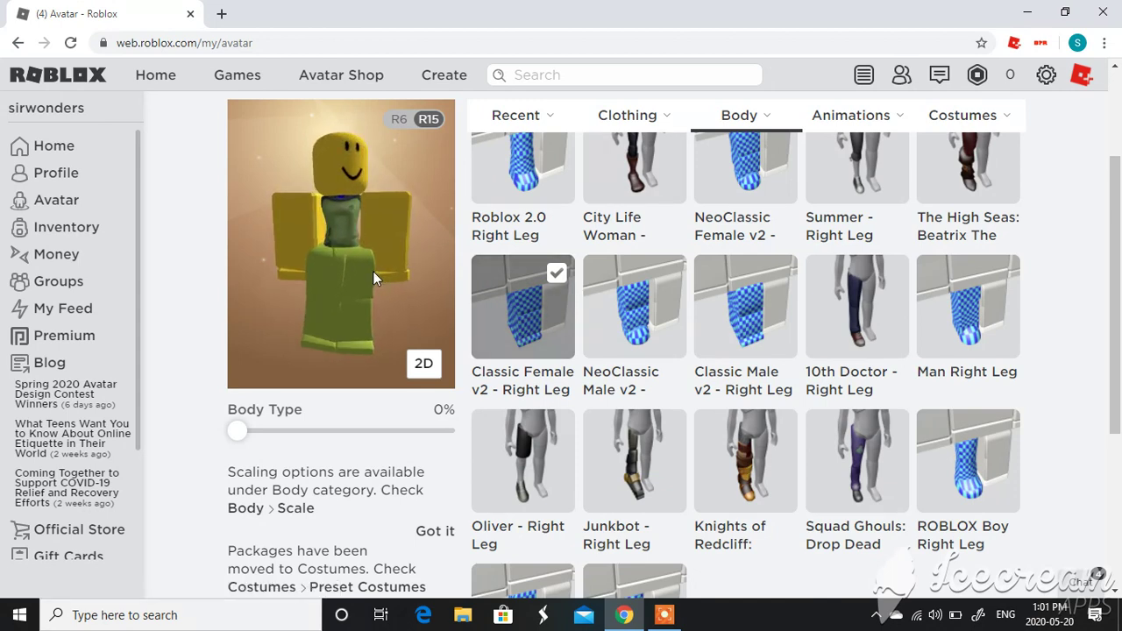
left_click_drag(366, 272, 296, 276)
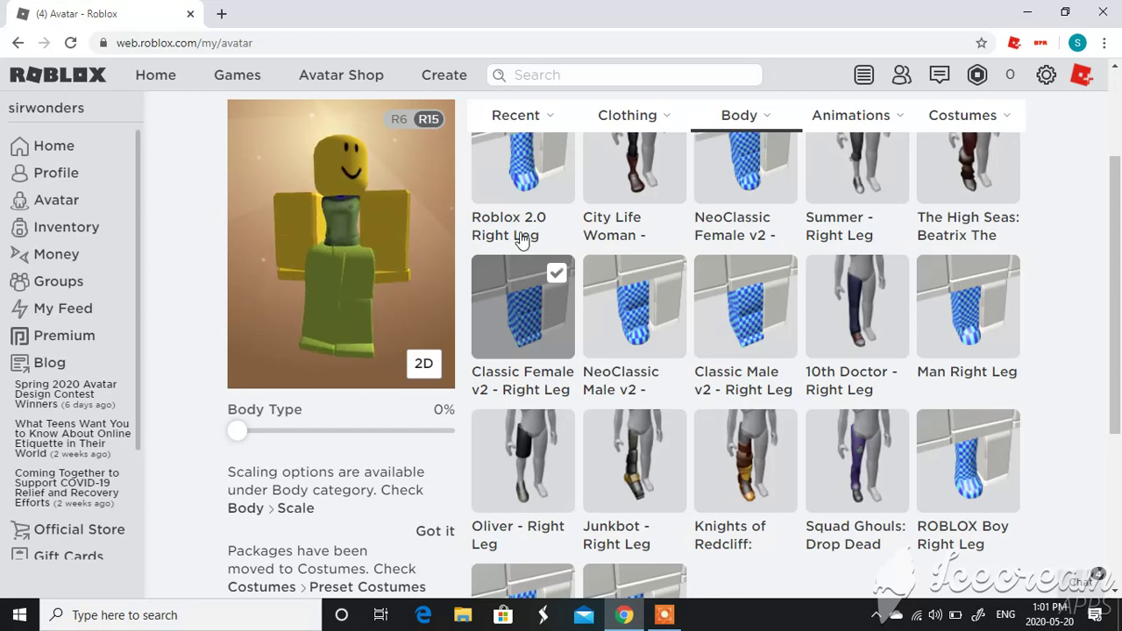
Set body scale to Height 90%, Width 70%, Head 95% and Proportions 50%
mouse_move(761, 115)
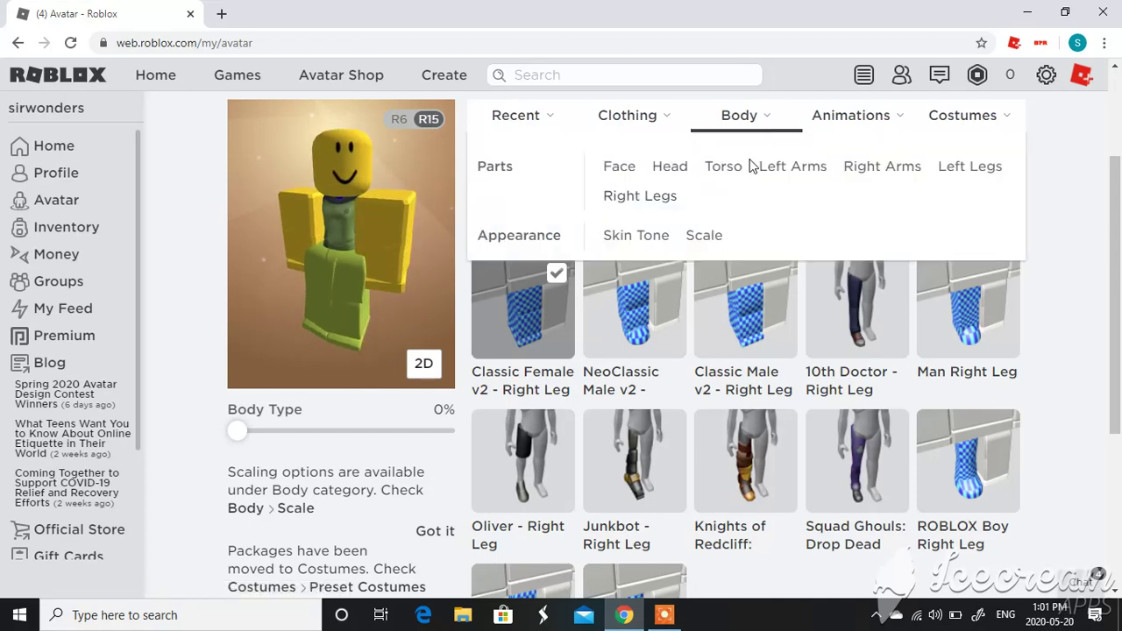
left_click(704, 237)
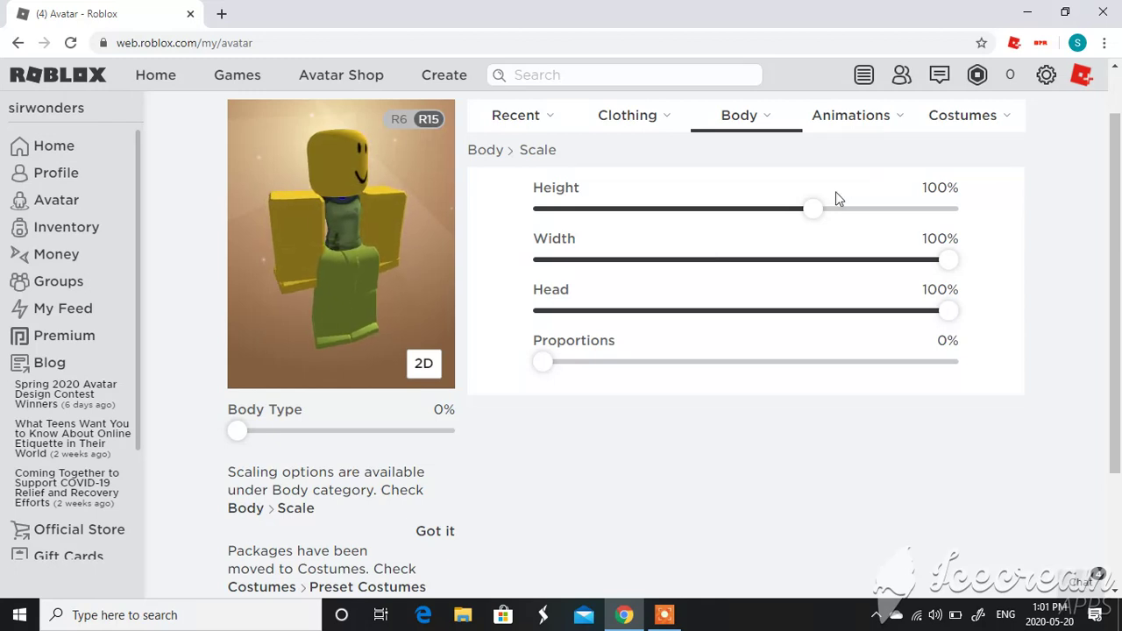
left_click_drag(811, 210, 539, 211)
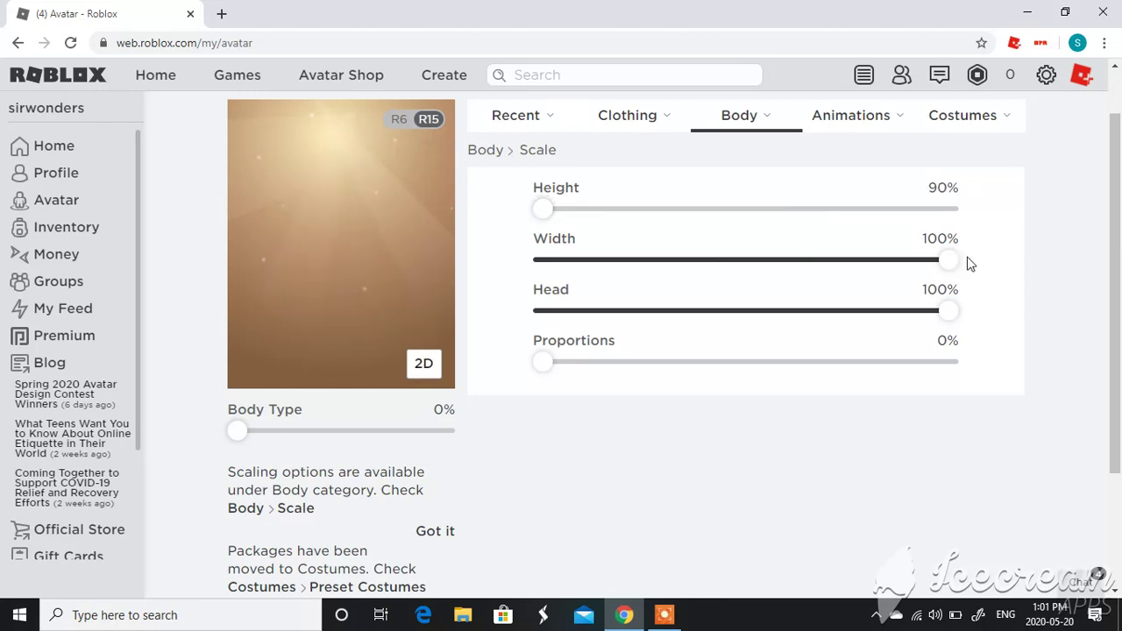
left_click_drag(946, 261, 543, 259)
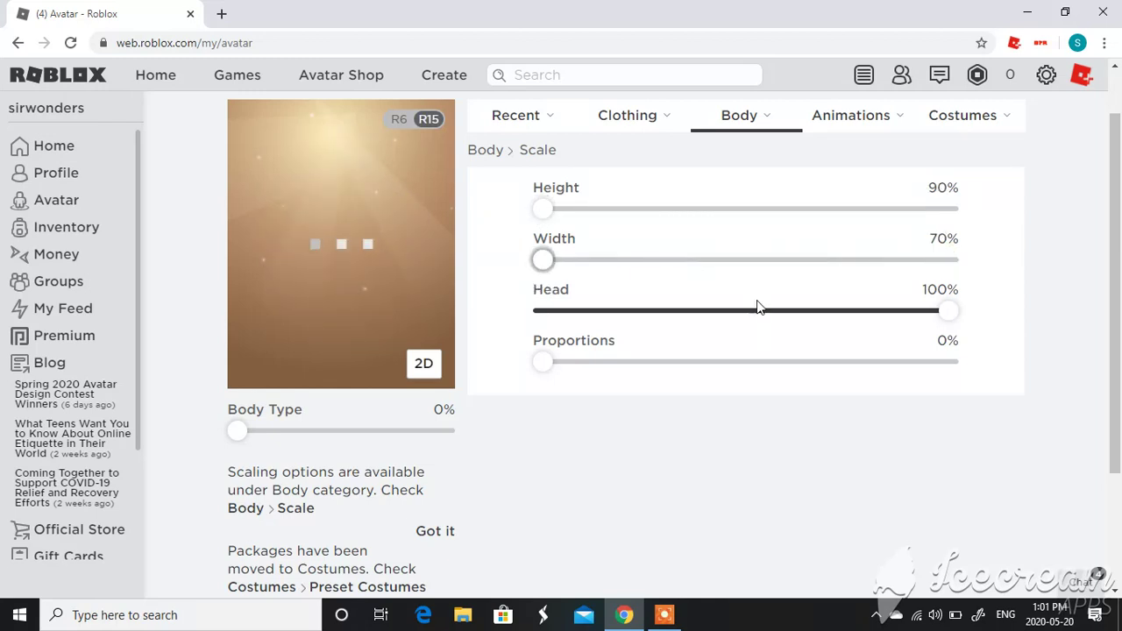
left_click(948, 314)
left_click_drag(948, 311, 541, 321)
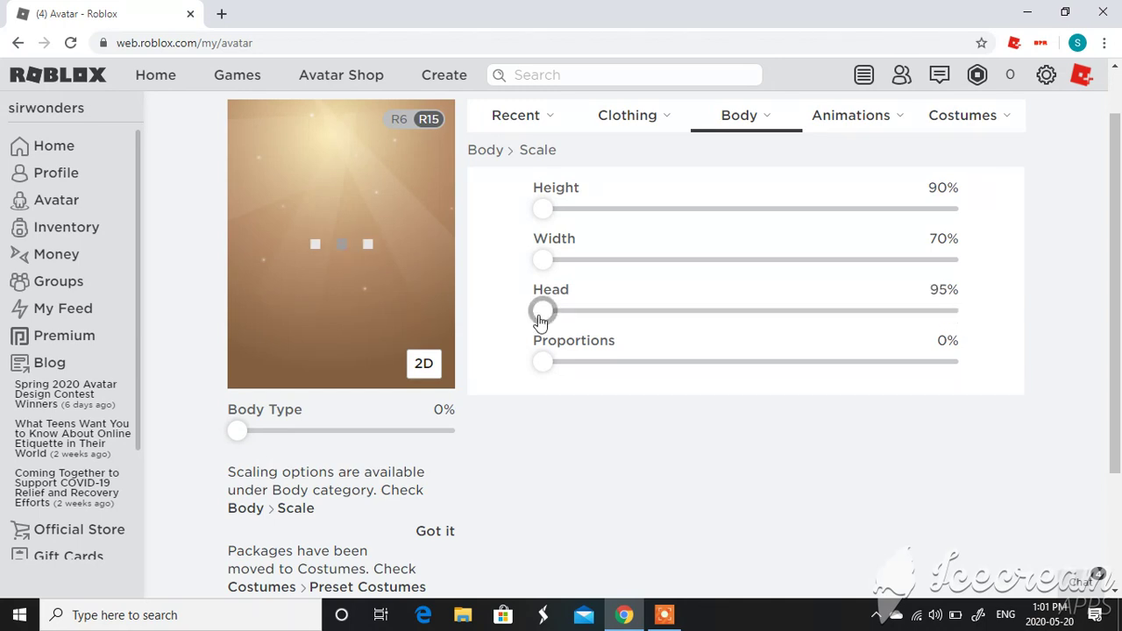
mouse_move(543, 362)
left_mouse_down()
mouse_move(651, 383)
mouse_move(745, 384)
left_mouse_up()
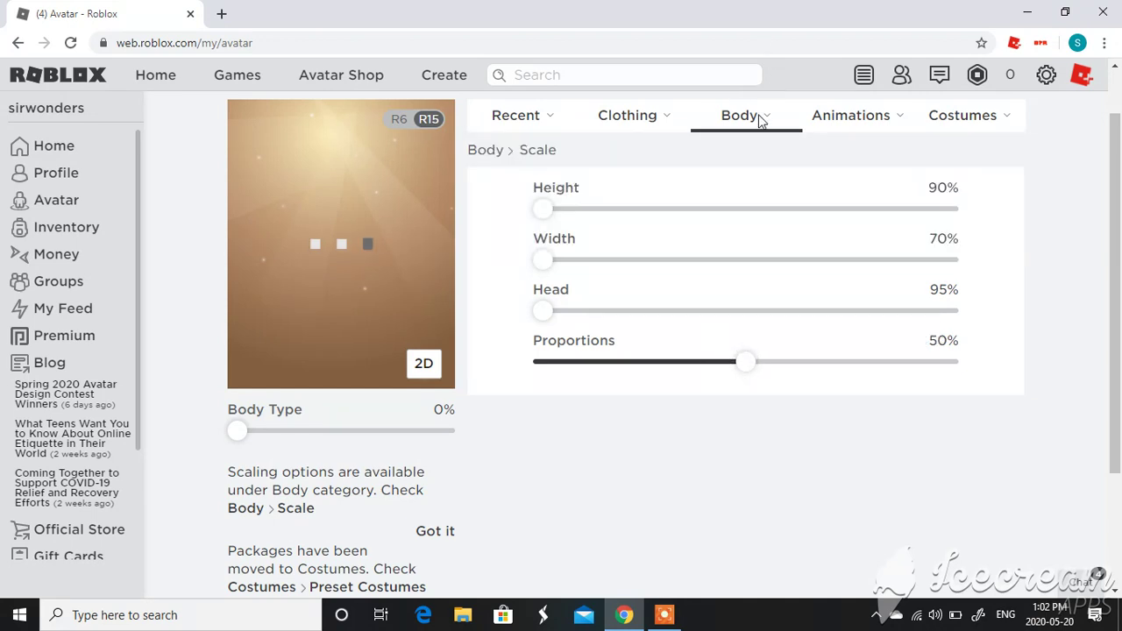
mouse_move(620, 125)
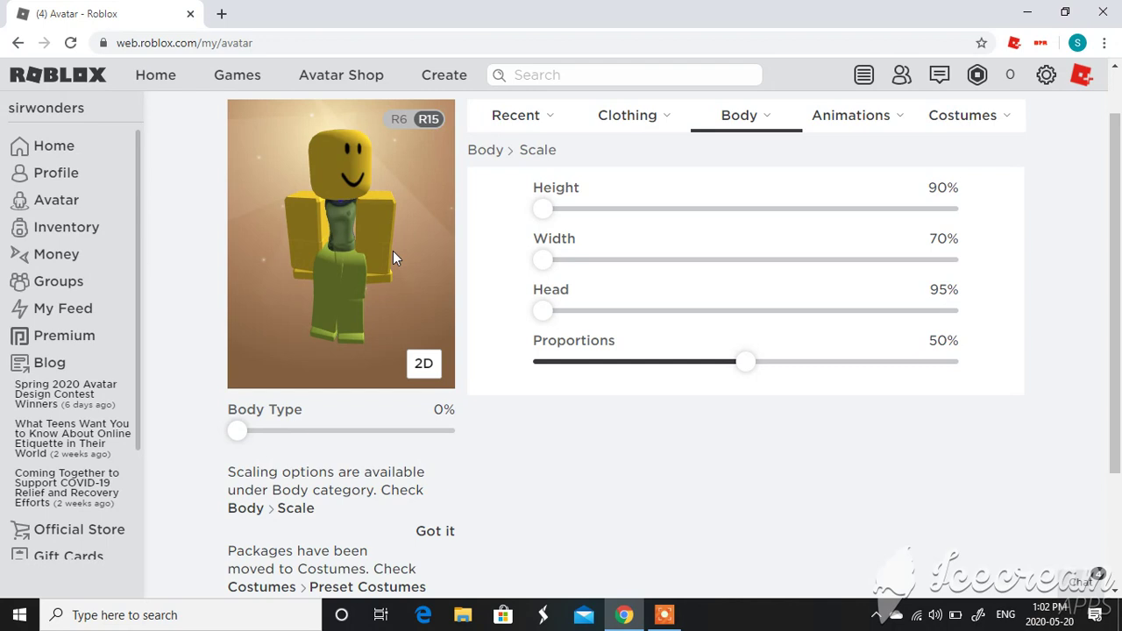
Put the Blue and Black Motorcycle shirt on the avatar
mouse_move(396, 239)
left_mouse_down()
mouse_move(336, 265)
mouse_move(348, 226)
mouse_move(384, 252)
mouse_move(420, 236)
left_mouse_up()
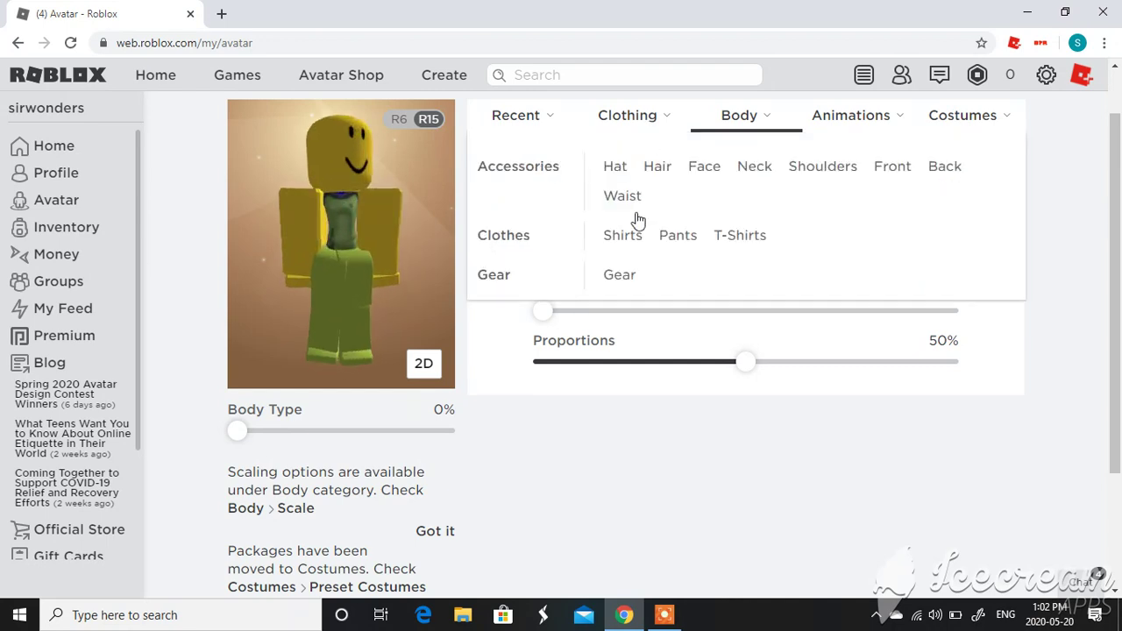
left_click_drag(637, 220, 636, 237)
left_click(633, 236)
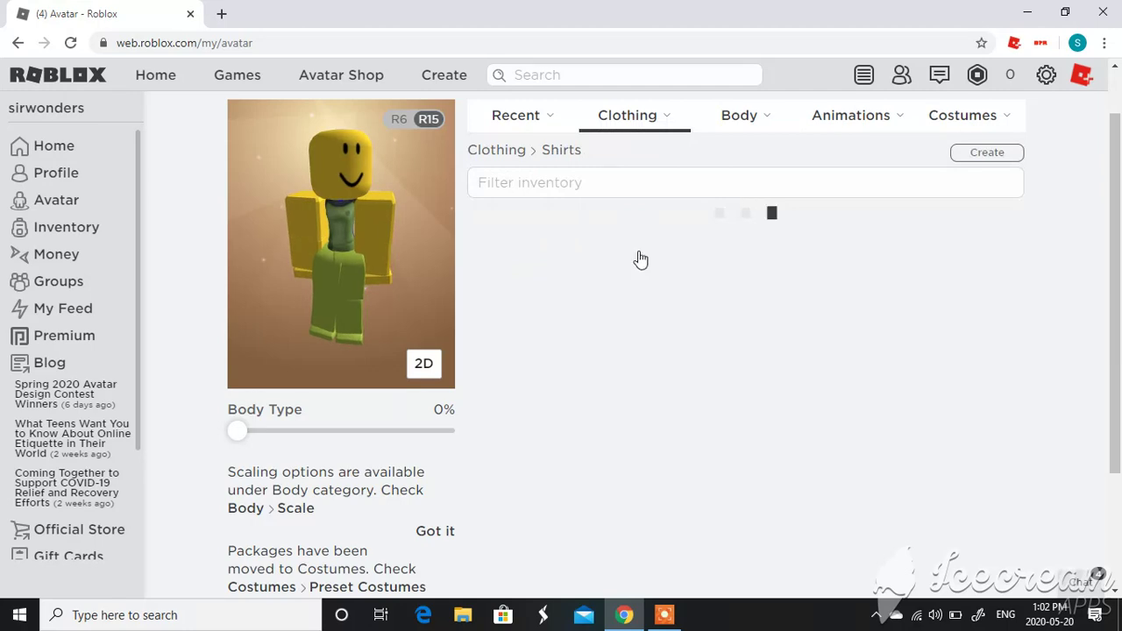
scroll(718, 348, "down", 4)
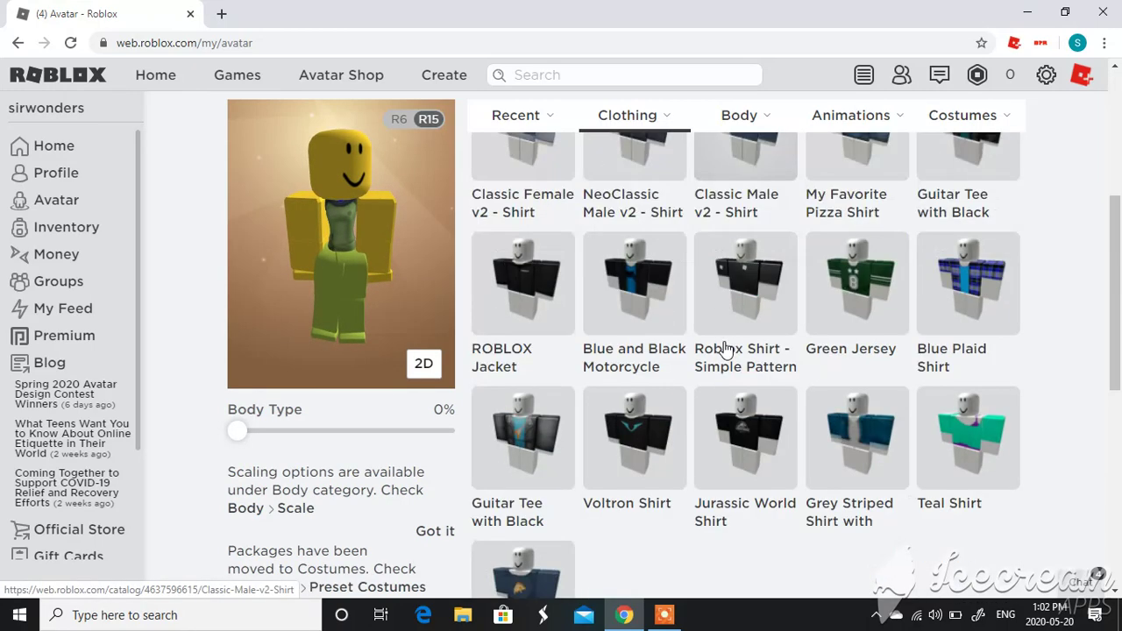
left_click(617, 256)
scroll(616, 256, "up", 5)
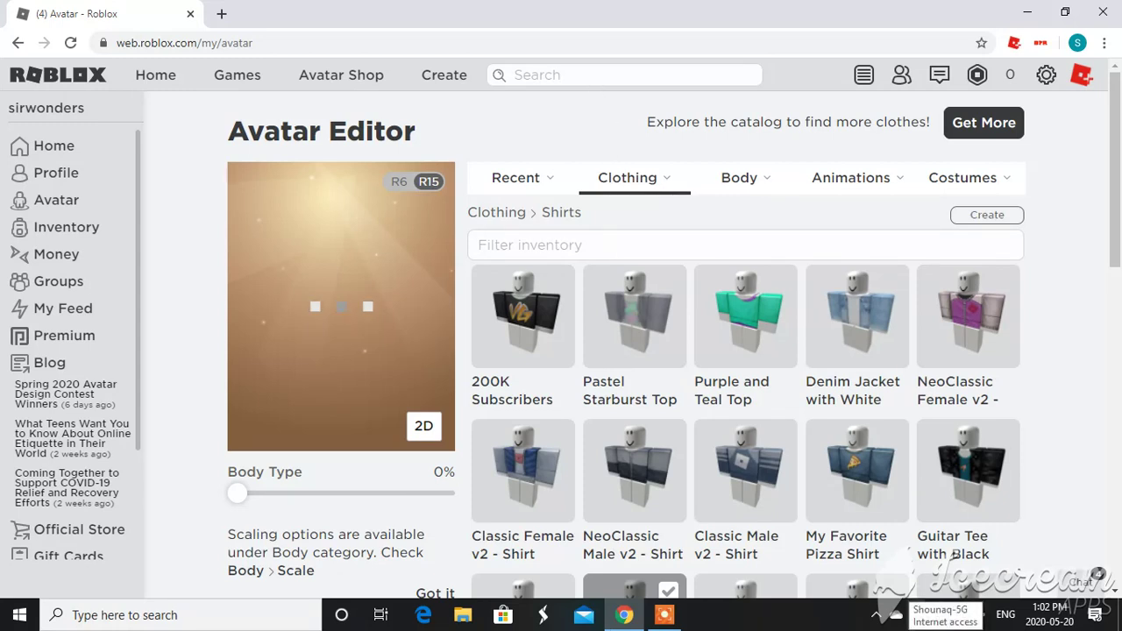
Try on the NeoClassic Female v2 pants, then remove them again
mouse_move(687, 189)
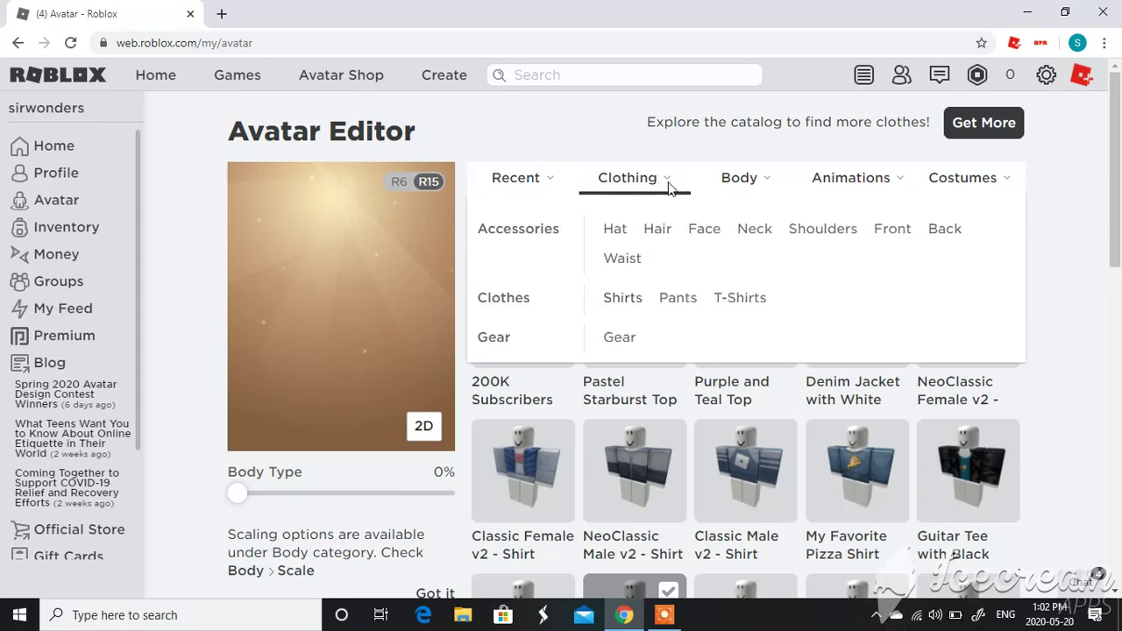
left_click(668, 302)
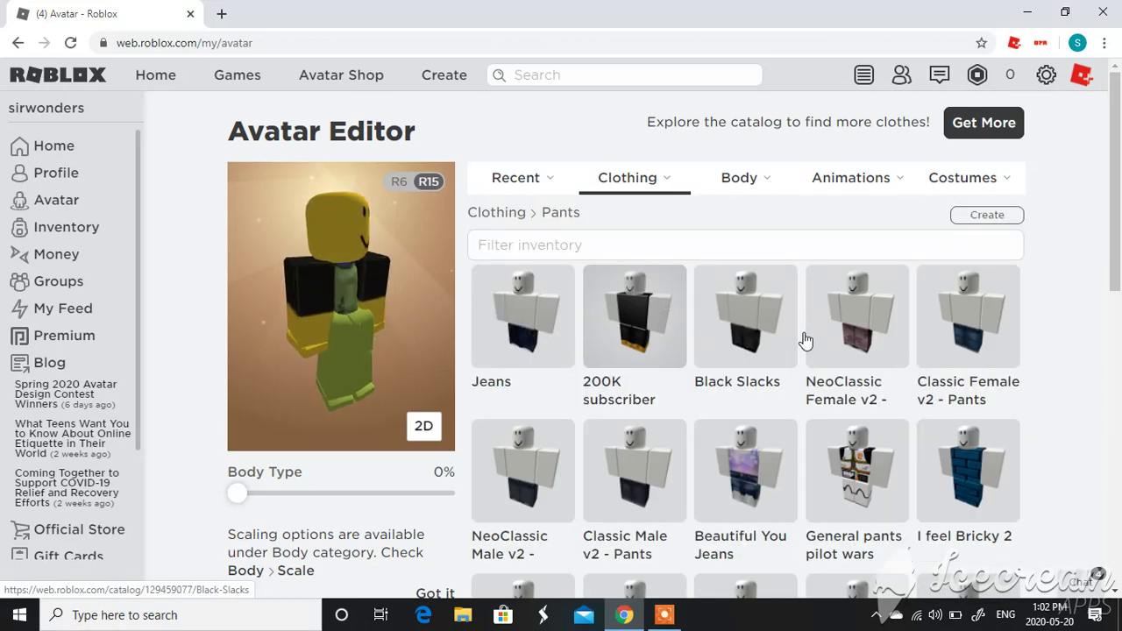
left_click(864, 311)
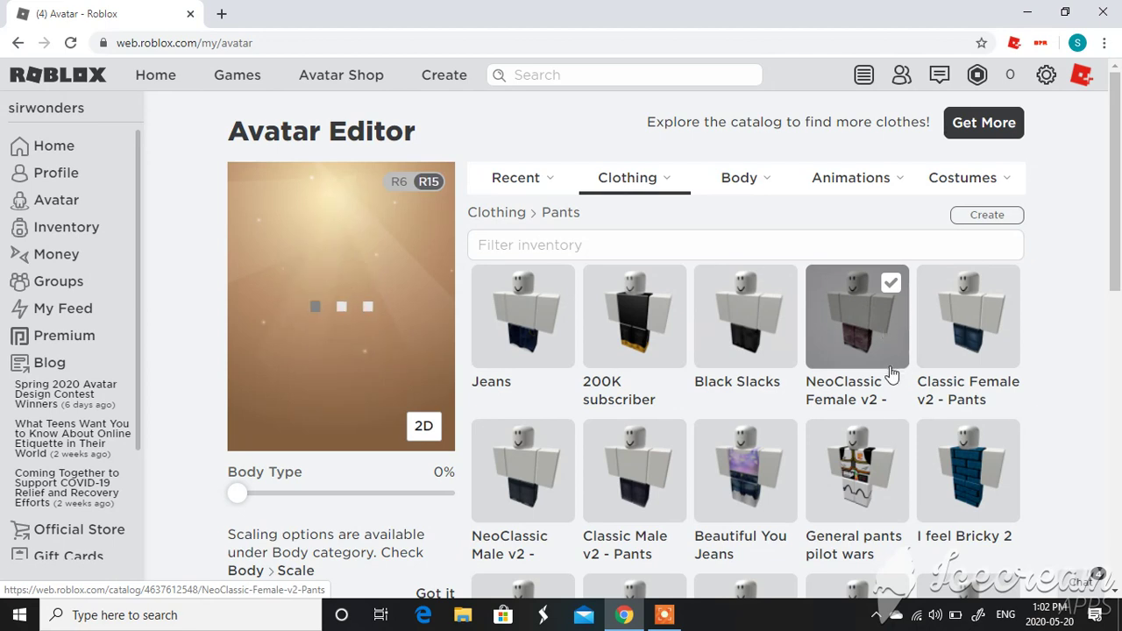
left_click(889, 368)
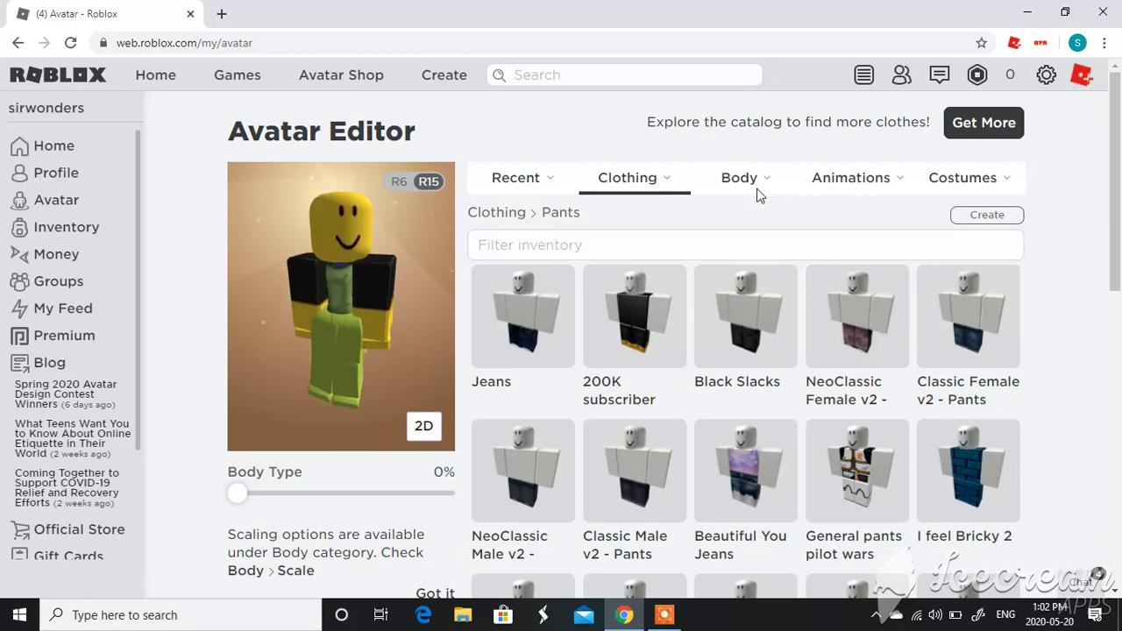
Equip the Junkbot - Head from the owned heads and view it from the side
mouse_move(756, 187)
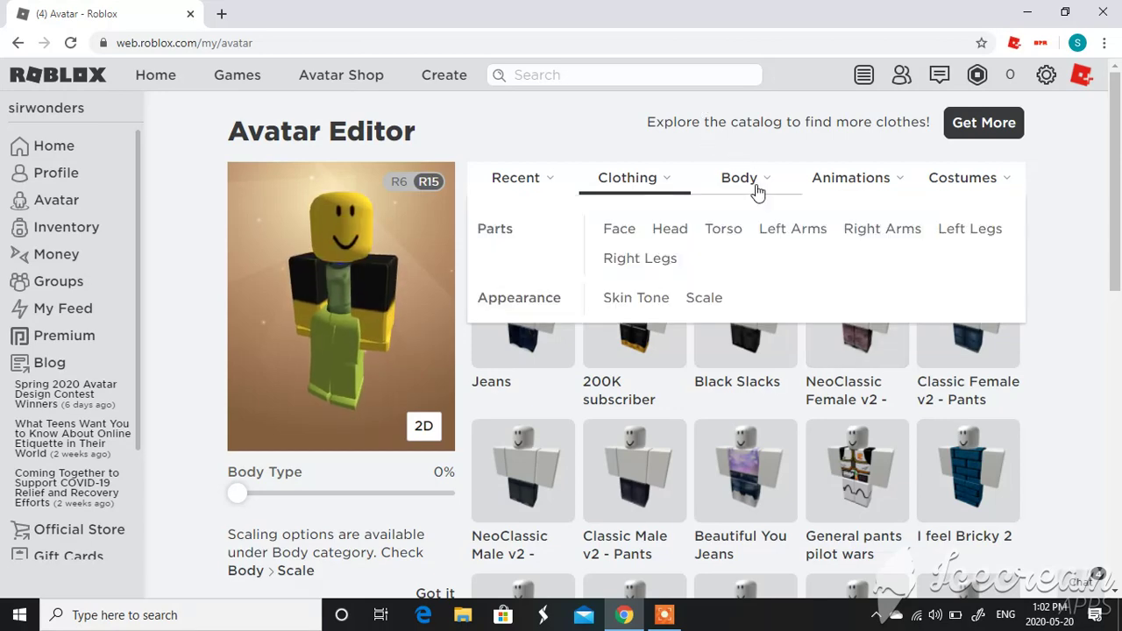
left_click(670, 232)
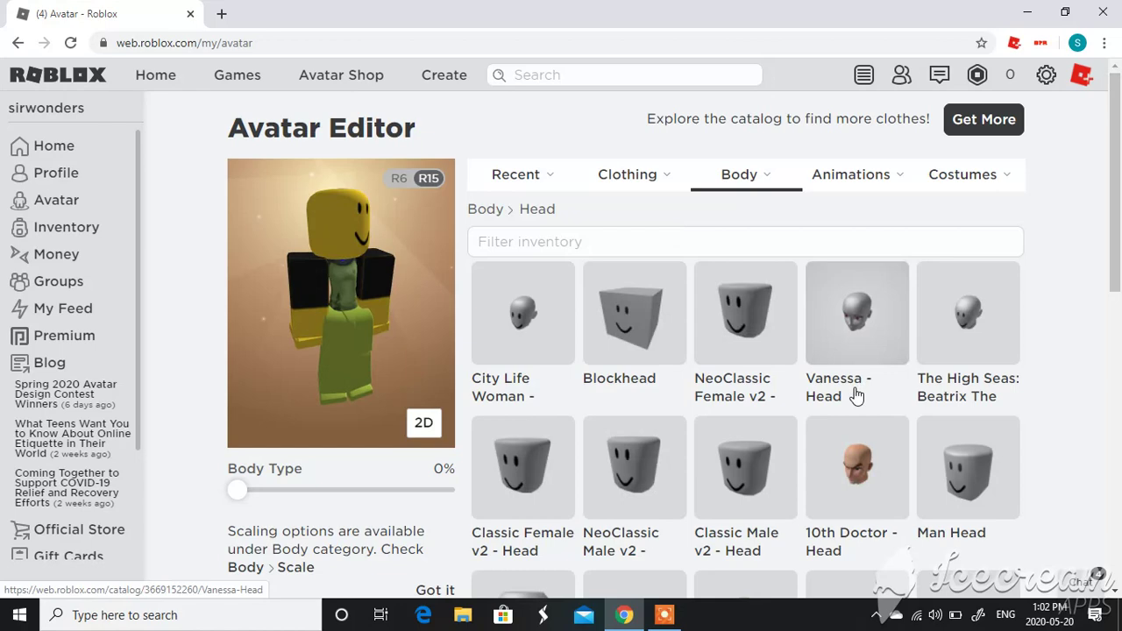
scroll(855, 394, "down", 3)
left_click(748, 342)
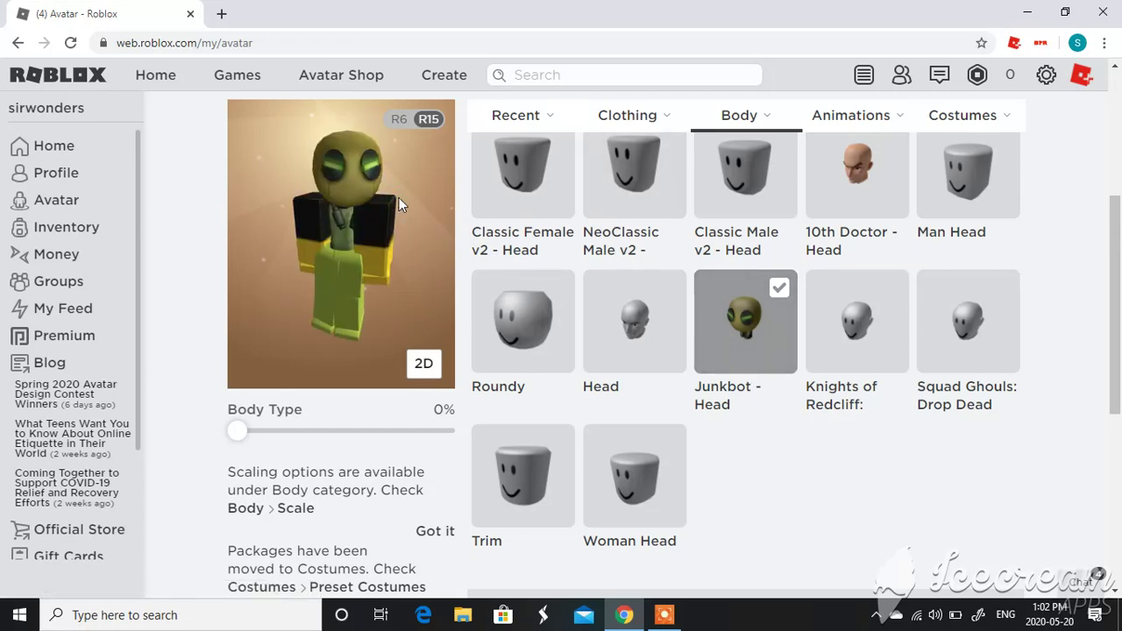
mouse_move(374, 243)
left_mouse_down()
mouse_move(362, 235)
mouse_move(383, 228)
mouse_move(381, 212)
mouse_move(308, 235)
mouse_move(376, 217)
mouse_move(321, 238)
mouse_move(356, 230)
left_mouse_up()
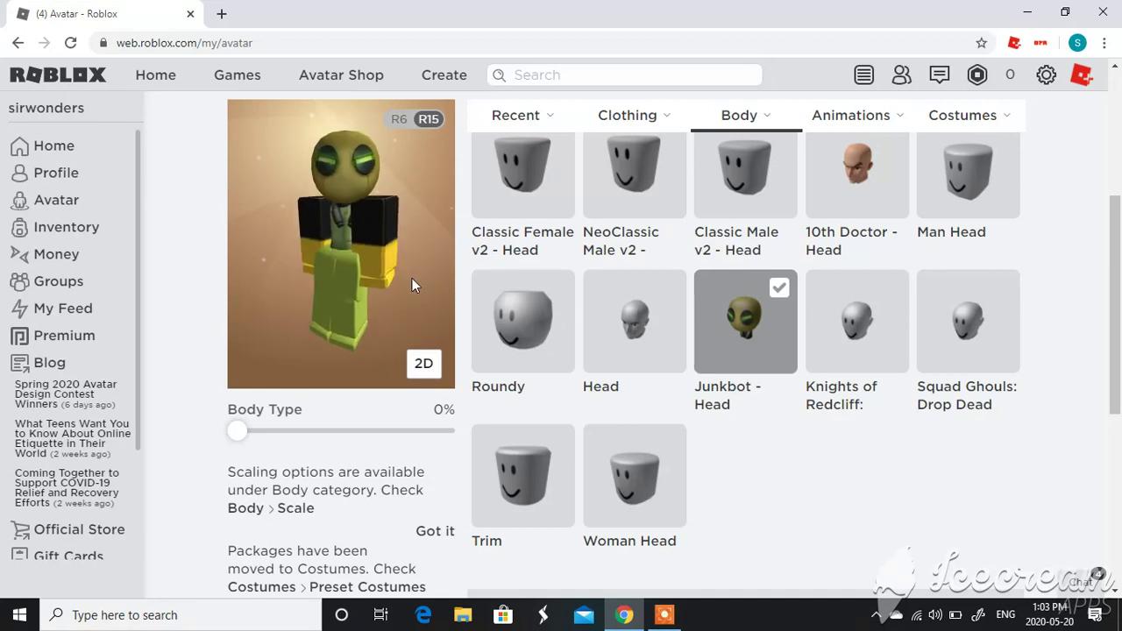
left_click(675, 617)
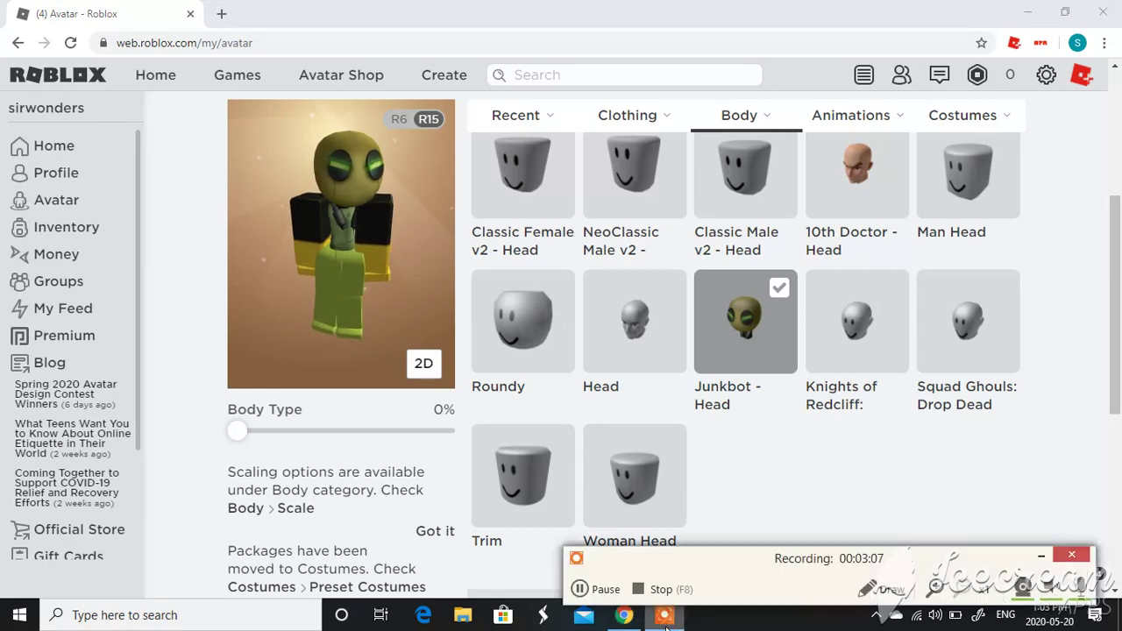